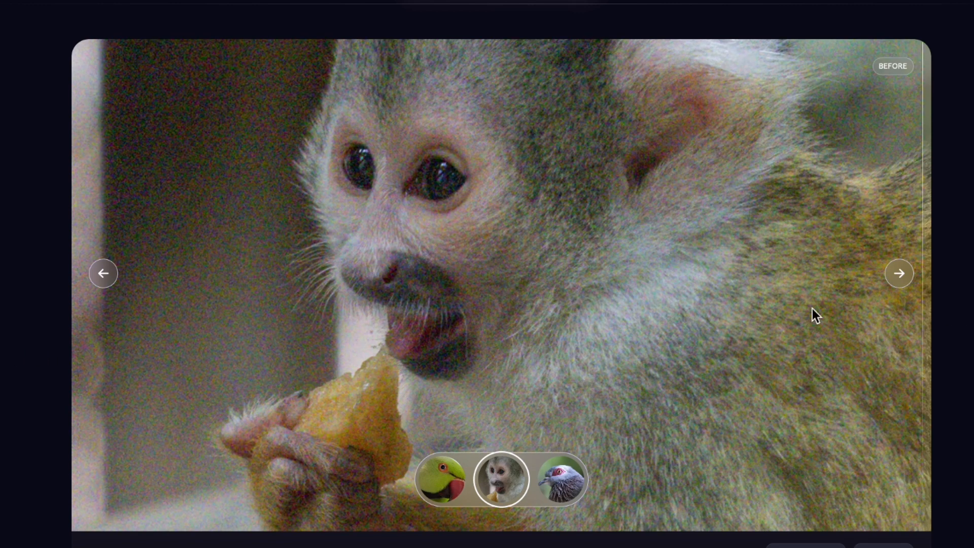
Browse the before-and-after comparison samples and the professional use-case photos on the Topaz Labs website
{"action": "left_click", "coordinate": [903, 275]}
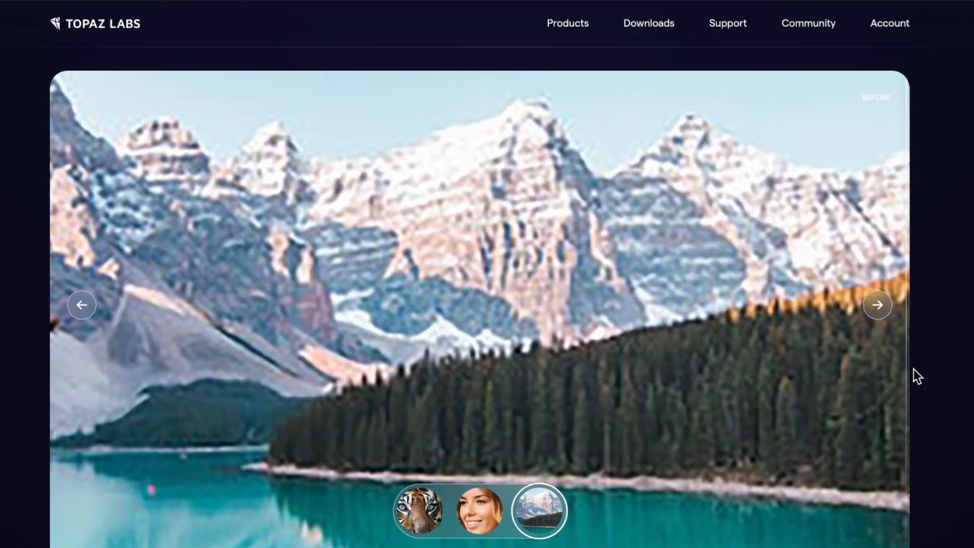
{"action": "left_click", "coordinate": [477, 511]}
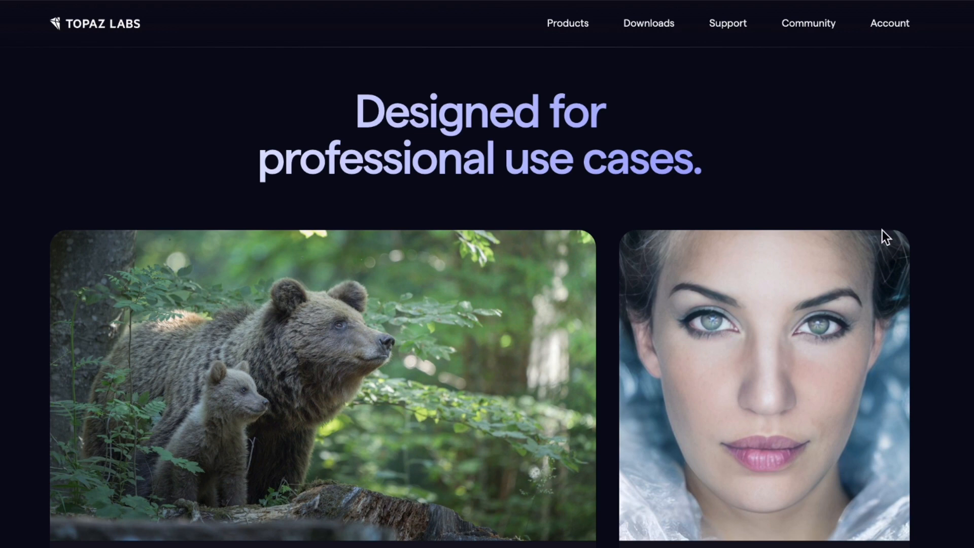
{"action": "scroll", "coordinate": [739, 209], "scroll_direction": "down", "scroll_amount": 8}
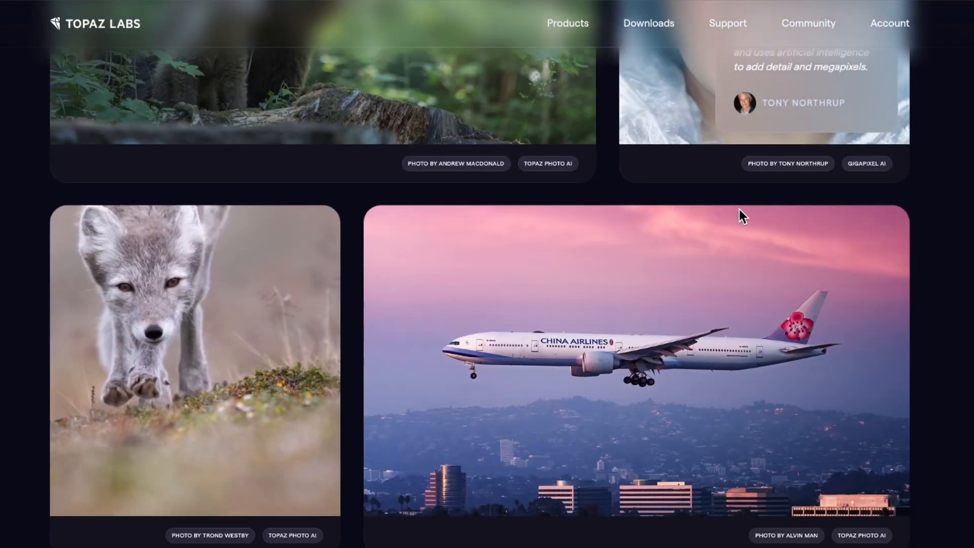
{"action": "scroll", "coordinate": [738, 208], "scroll_direction": "down", "scroll_amount": 4}
{"action": "scroll", "coordinate": [754, 239], "scroll_direction": "up", "scroll_amount": 3}
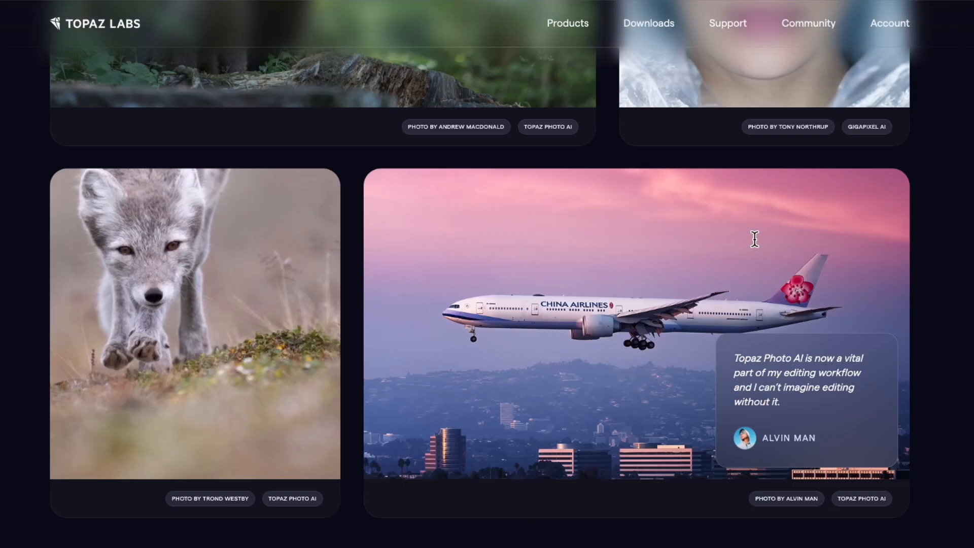
{"action": "scroll", "coordinate": [754, 239], "scroll_direction": "up", "scroll_amount": 8}
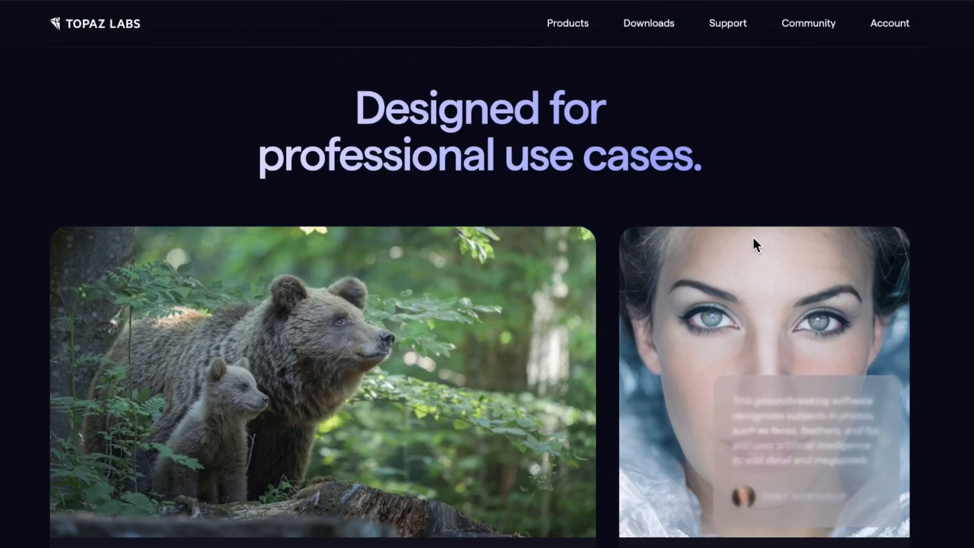
{"action": "mouse_move", "coordinate": [368, 333]}
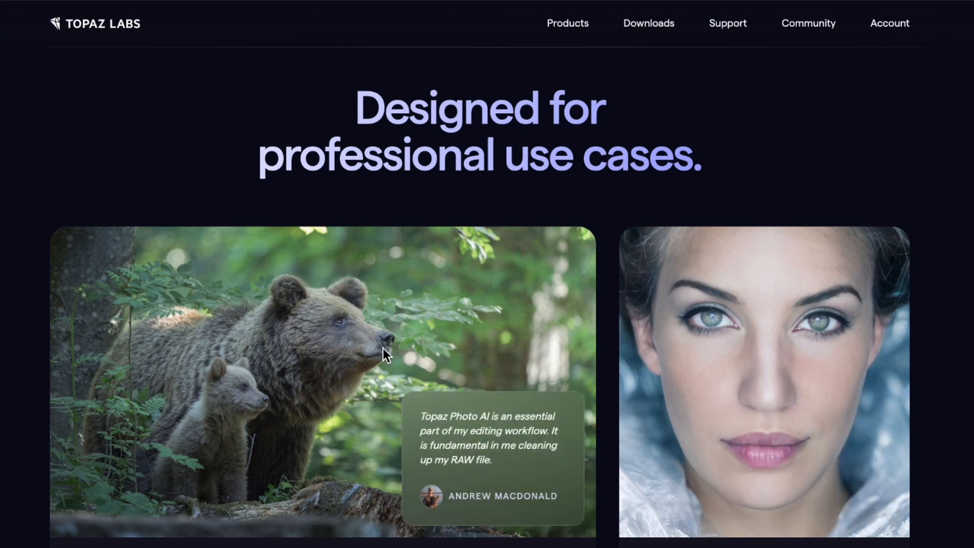
{"action": "scroll", "coordinate": [479, 326], "scroll_direction": "down", "scroll_amount": 8}
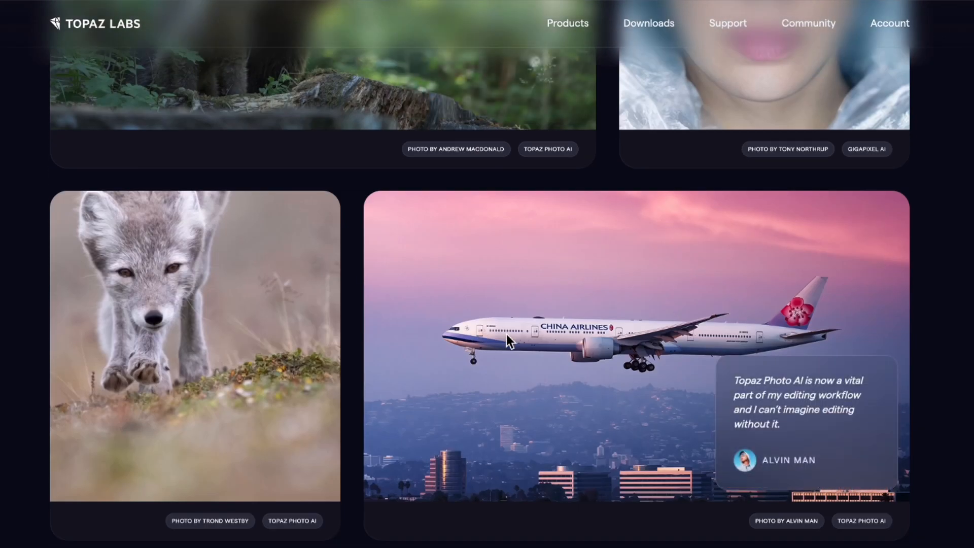
{"action": "scroll", "coordinate": [506, 334], "scroll_direction": "down", "scroll_amount": 3}
{"action": "scroll", "coordinate": [505, 333], "scroll_direction": "up", "scroll_amount": 5}
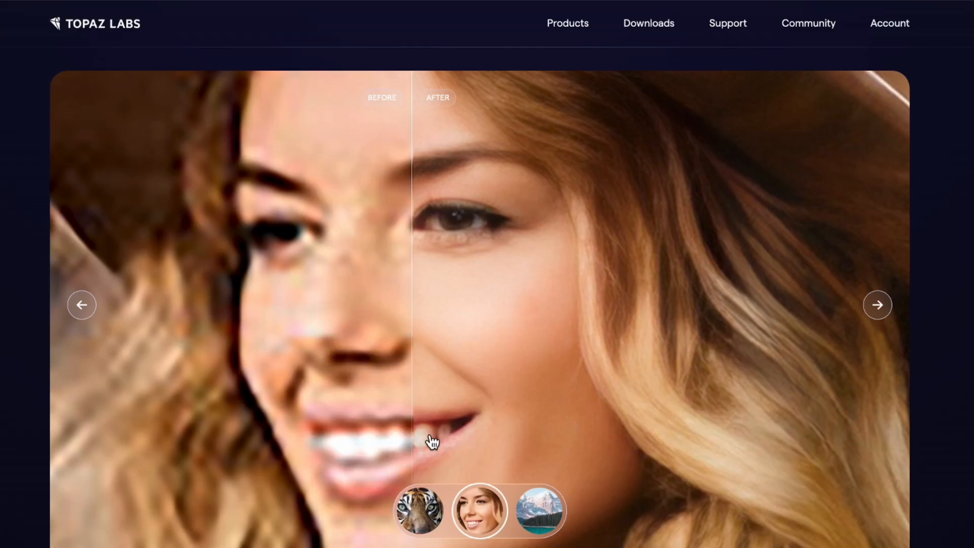
{"action": "left_click", "coordinate": [420, 505]}
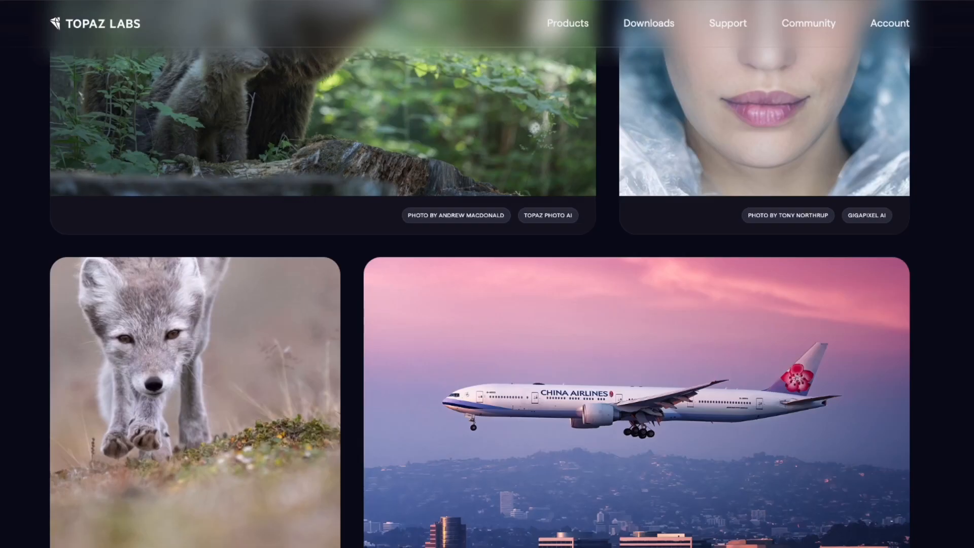
{"action": "scroll", "coordinate": [729, 317], "scroll_direction": "up", "scroll_amount": 3}
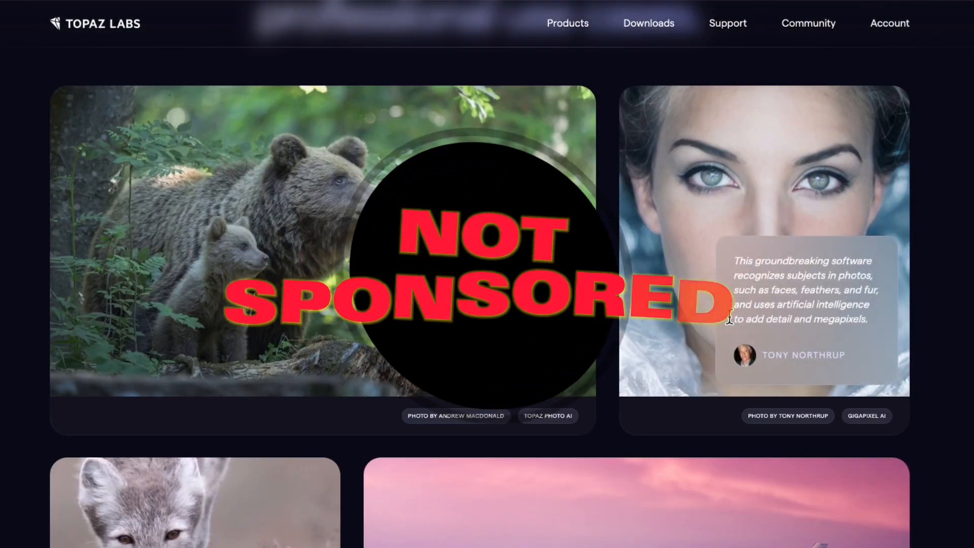
{"action": "scroll", "coordinate": [440, 259], "scroll_direction": "down", "scroll_amount": 3}
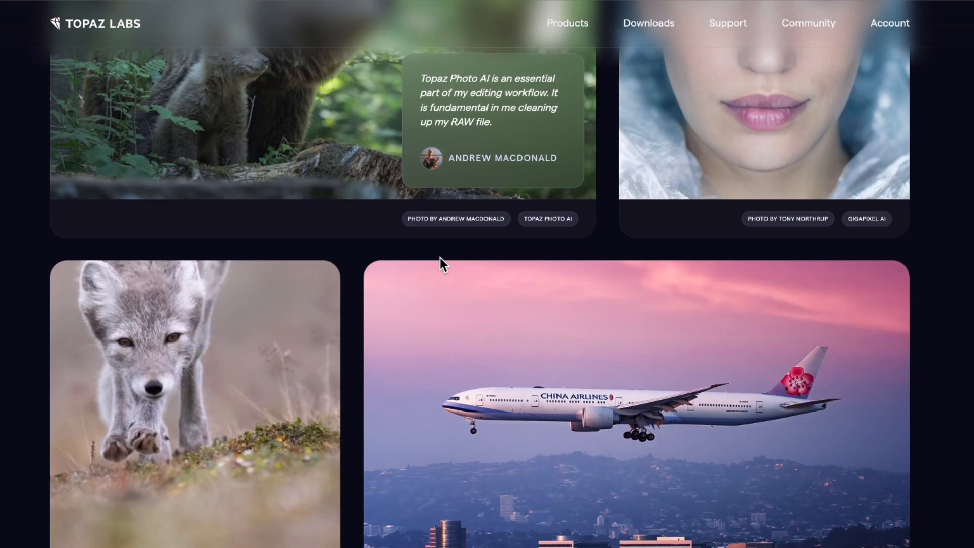
{"action": "mouse_move", "coordinate": [242, 401]}
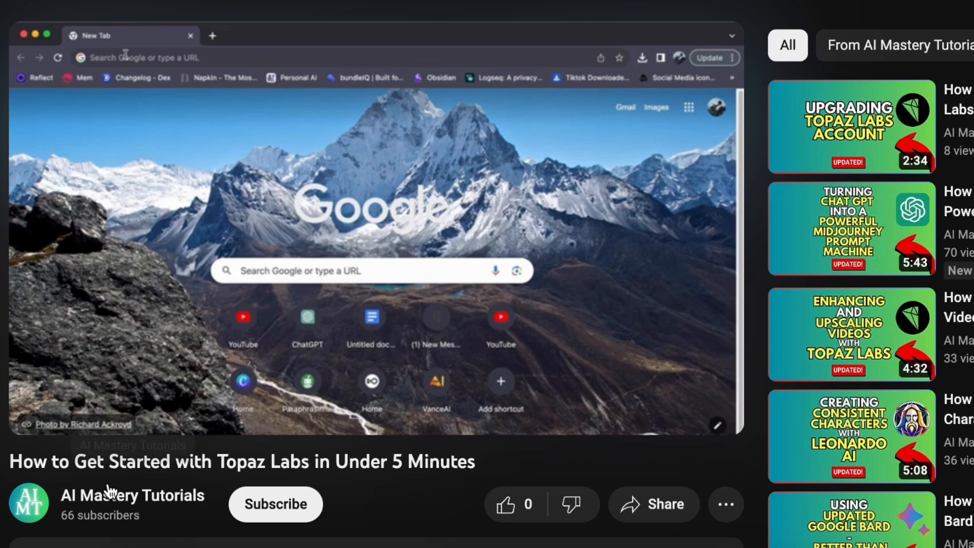
Skim the YouTube tutorial "How to Get Started with Topaz Labs in Under 5 Minutes" by skipping ahead through its timeline
{"action": "left_click_drag", "start_coordinate": [12, 462], "coordinate": [522, 474]}
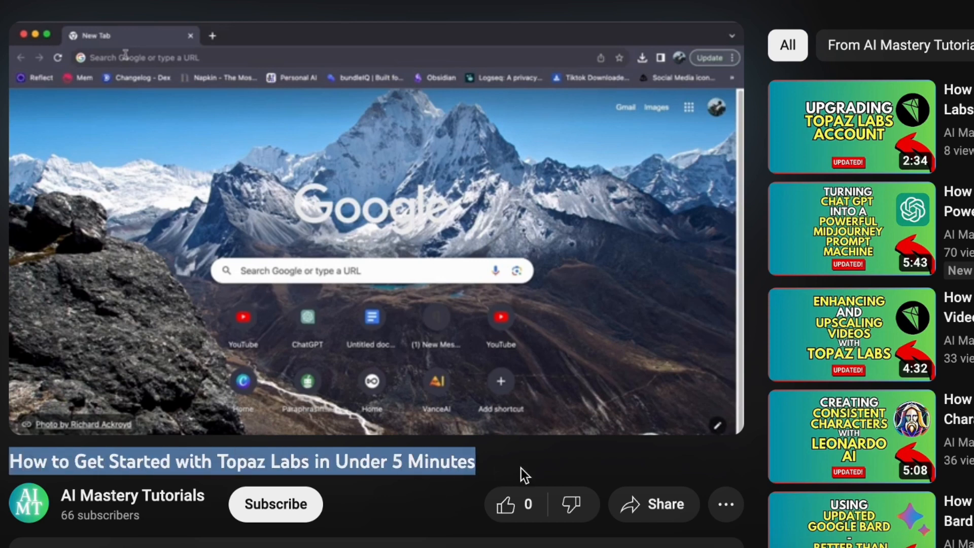
{"action": "left_click", "coordinate": [418, 479]}
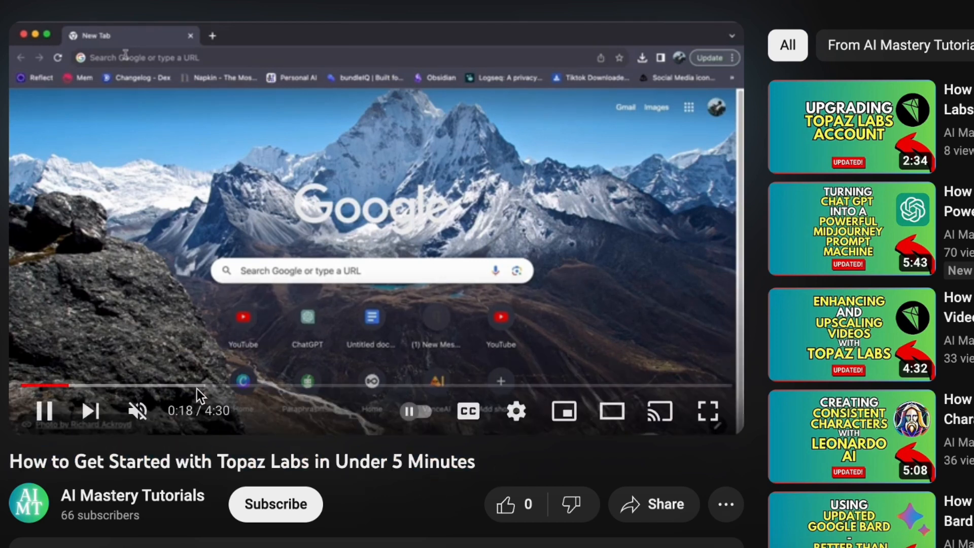
{"action": "left_click", "coordinate": [119, 391]}
{"action": "left_click", "coordinate": [163, 391]}
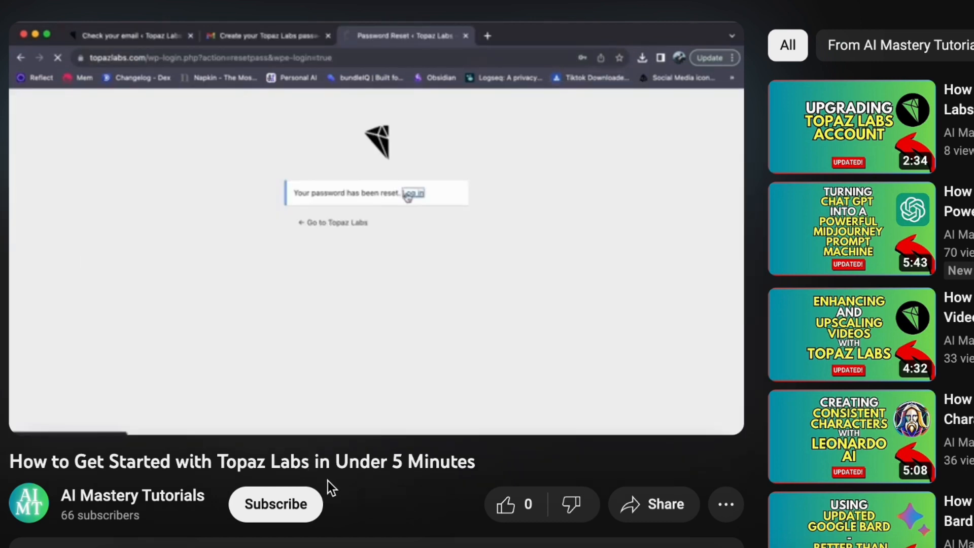
{"action": "left_click", "coordinate": [325, 386]}
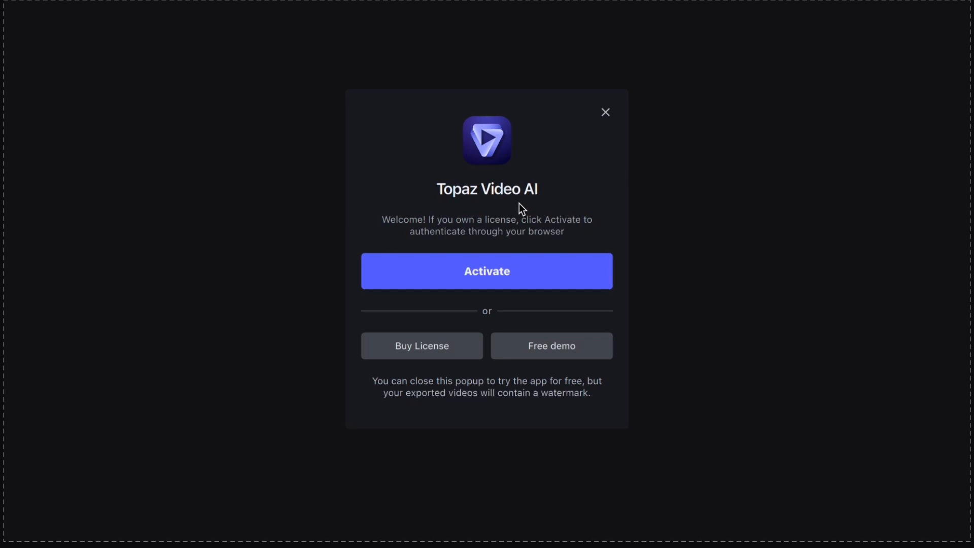
Switch to Topaz Video AI, choose the free demo and import the video low quality.mp4
{"action": "left_click", "coordinate": [550, 345]}
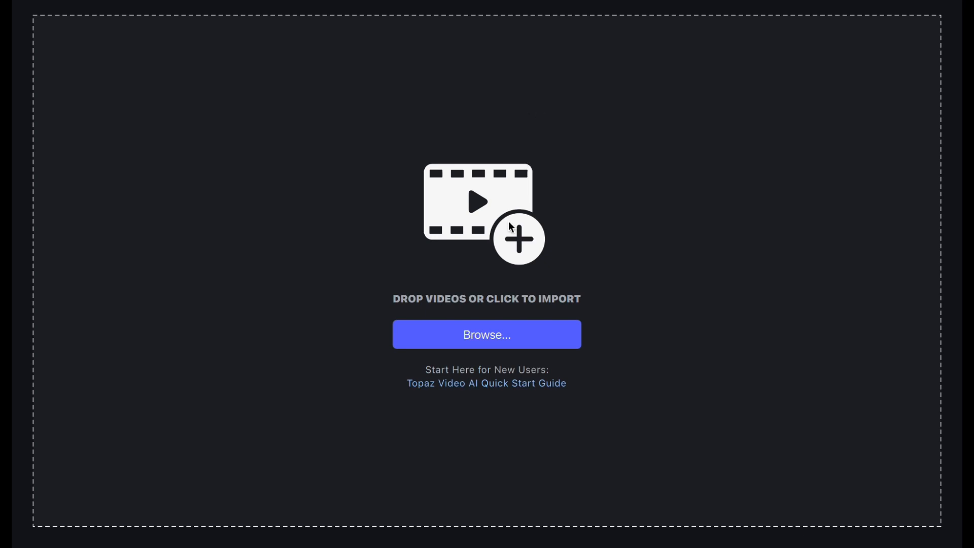
{"action": "left_click", "coordinate": [487, 337]}
{"action": "left_click", "coordinate": [754, 383]}
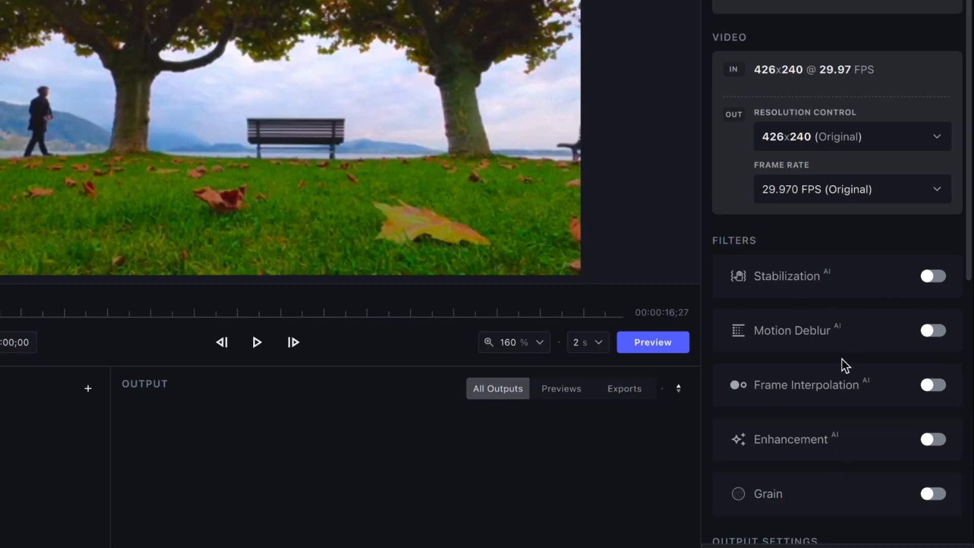
Enable the Enhancement filter with the Progressive video type and render a 2-second preview at the original resolution
{"action": "scroll", "coordinate": [839, 349], "scroll_direction": "down", "scroll_amount": 8}
{"action": "scroll", "coordinate": [838, 349], "scroll_direction": "up", "scroll_amount": 8}
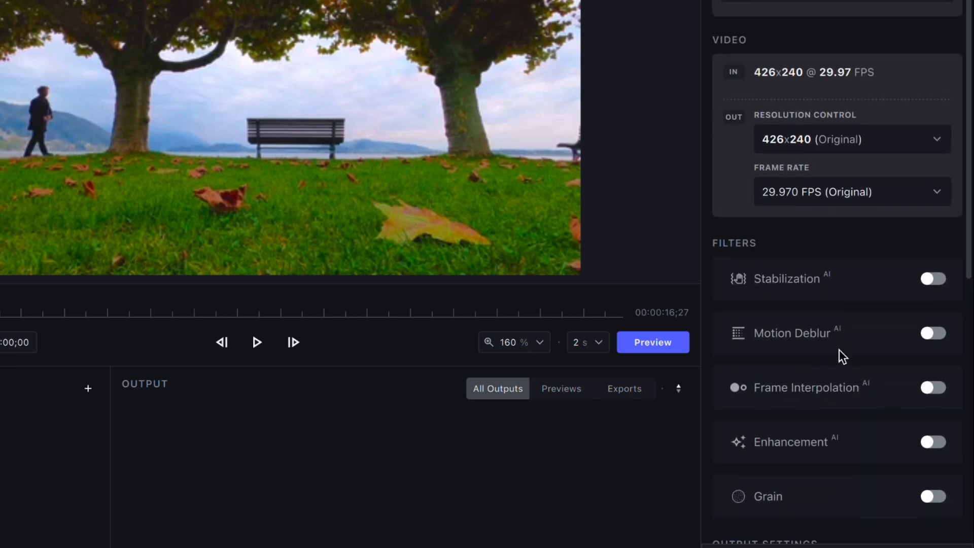
{"action": "scroll", "coordinate": [839, 349], "scroll_direction": "down", "scroll_amount": 1}
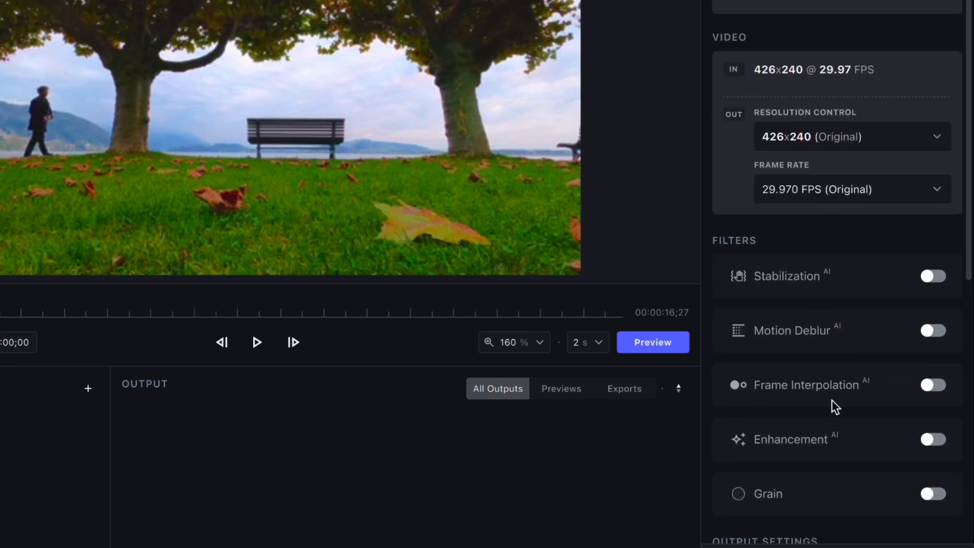
{"action": "left_click", "coordinate": [932, 439]}
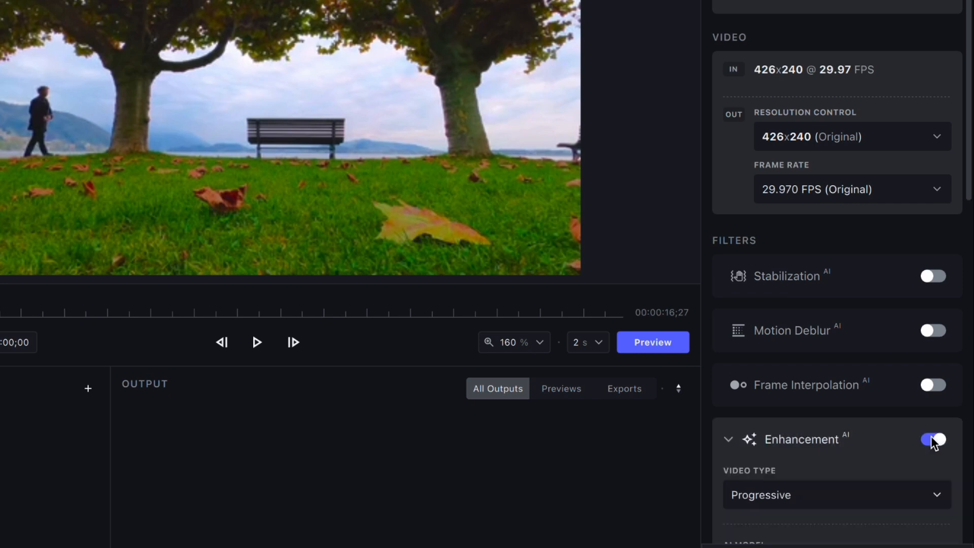
{"action": "scroll", "coordinate": [880, 436], "scroll_direction": "down", "scroll_amount": 2}
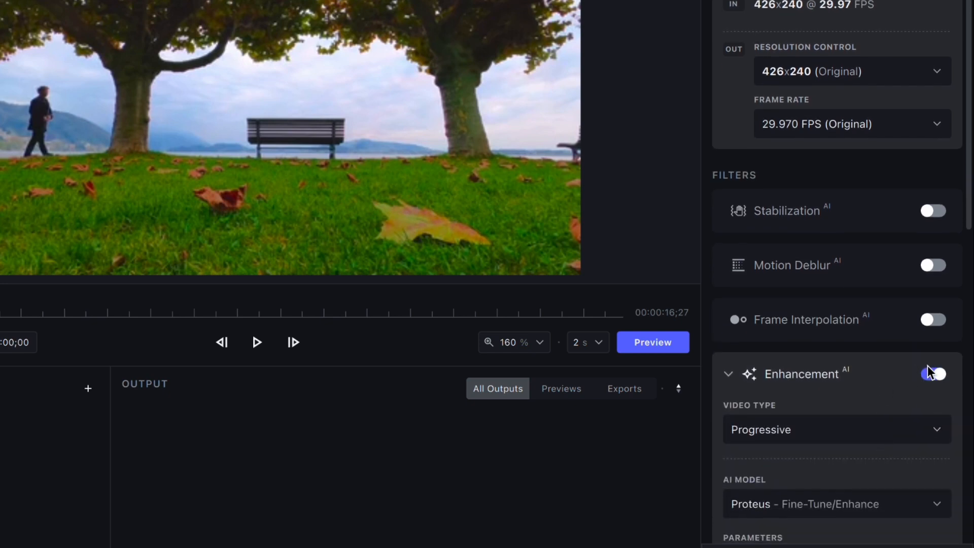
{"action": "scroll", "coordinate": [861, 371], "scroll_direction": "down", "scroll_amount": 2}
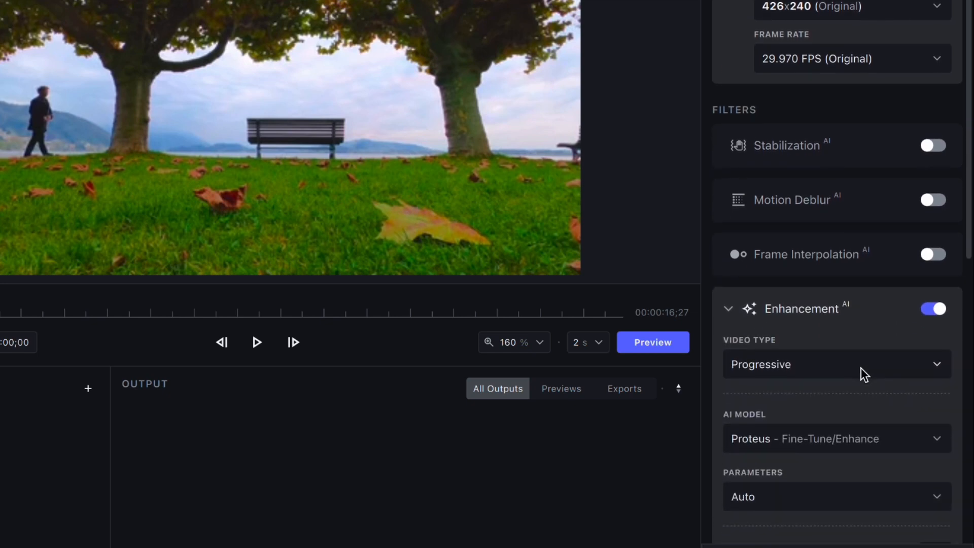
{"action": "left_click", "coordinate": [790, 365]}
{"action": "left_click", "coordinate": [784, 387]}
{"action": "scroll", "coordinate": [832, 363], "scroll_direction": "down", "scroll_amount": 4}
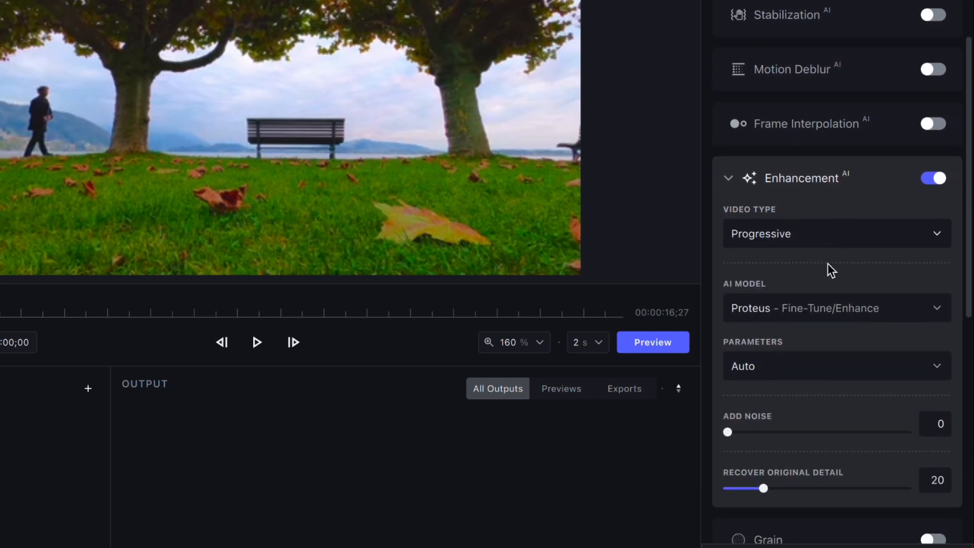
{"action": "left_click", "coordinate": [650, 343]}
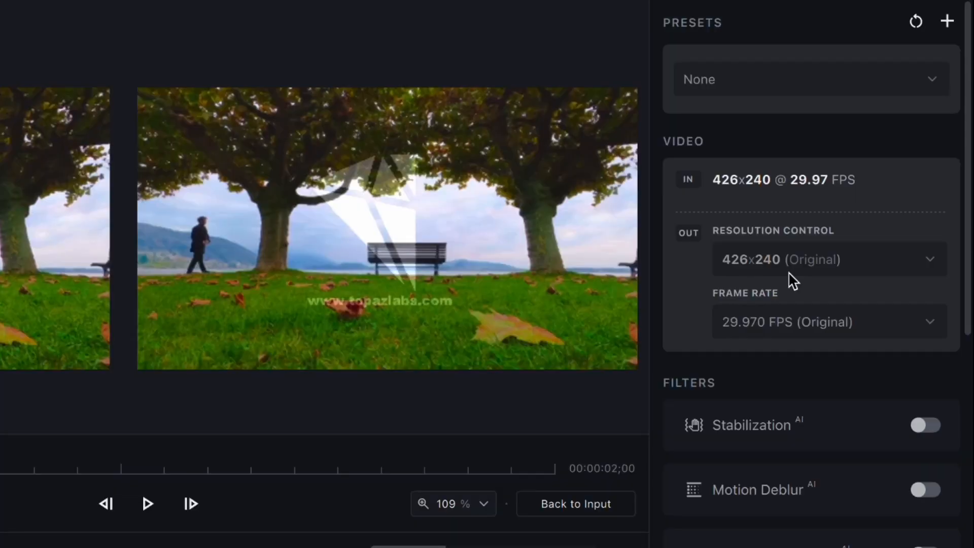
Set the output resolution to 3840x2160 (4K) and render a 2-second preview
{"action": "left_click", "coordinate": [811, 261]}
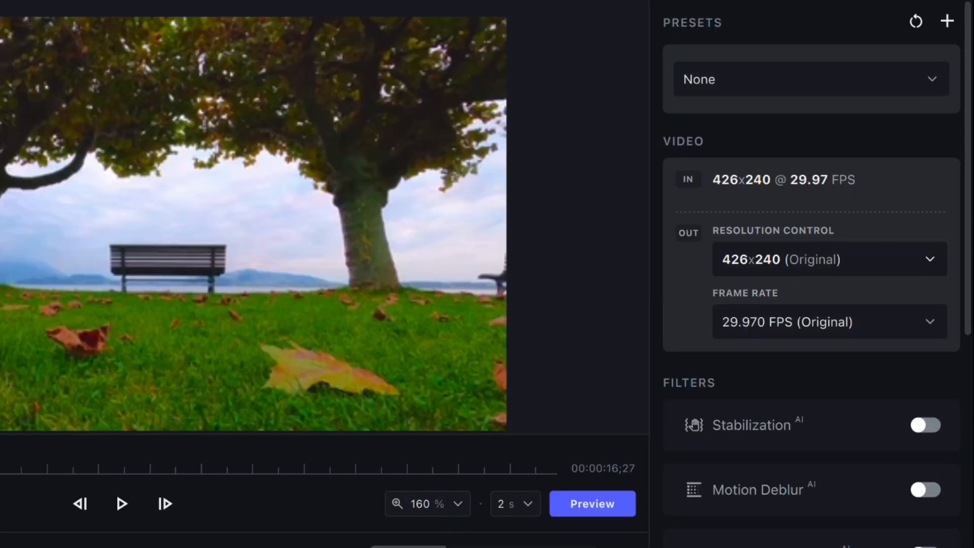
{"action": "left_click", "coordinate": [930, 261]}
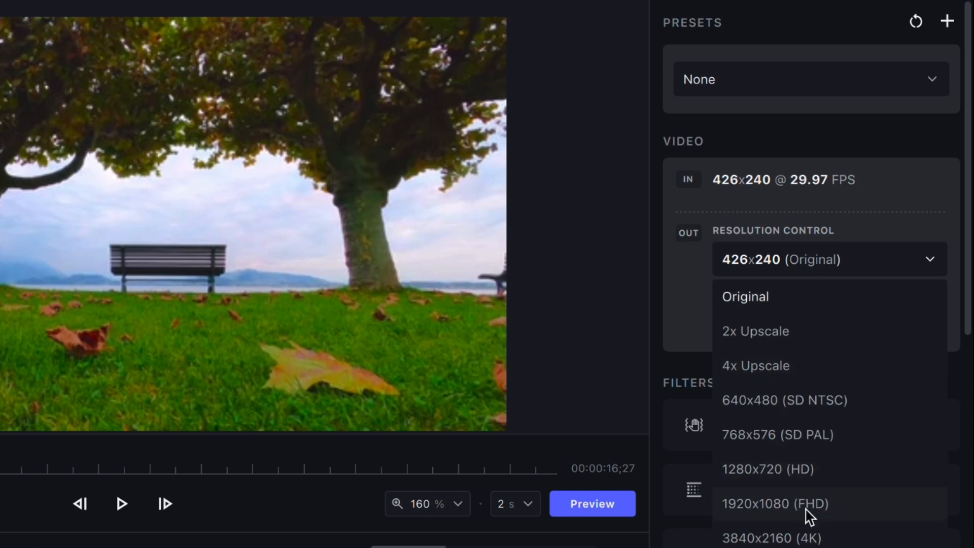
{"action": "left_click", "coordinate": [802, 541]}
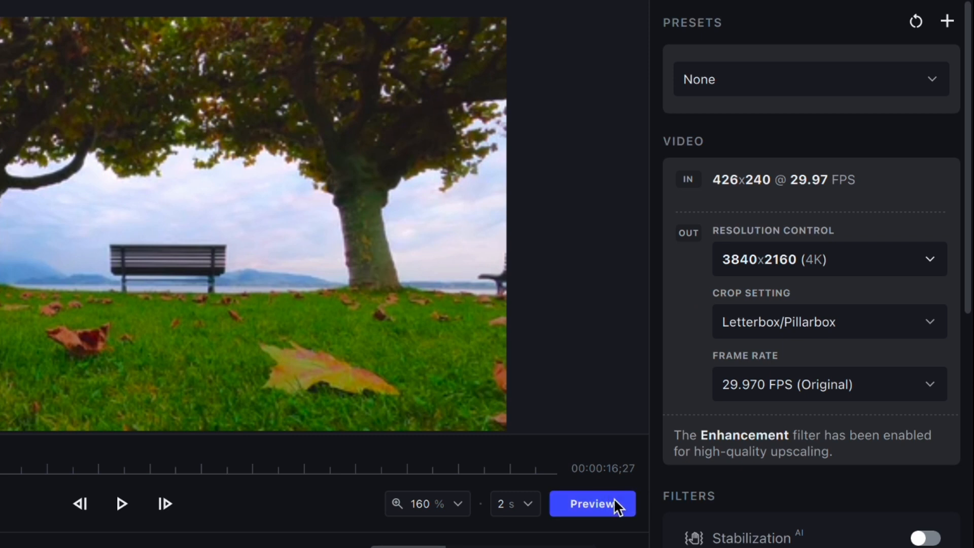
{"action": "left_click", "coordinate": [604, 503]}
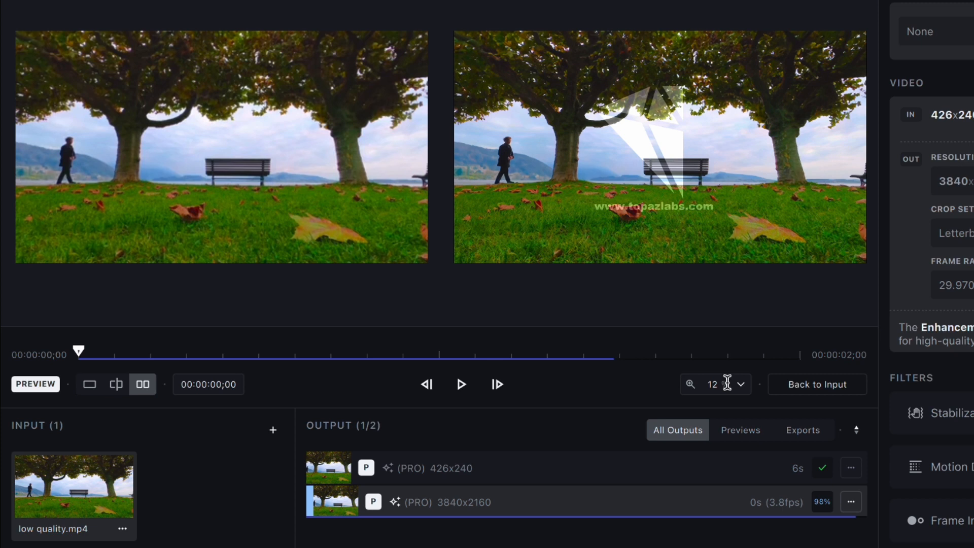
Play the side-by-side comparison of the 4K preview and set its zoom to Fit
{"action": "left_click", "coordinate": [726, 383]}
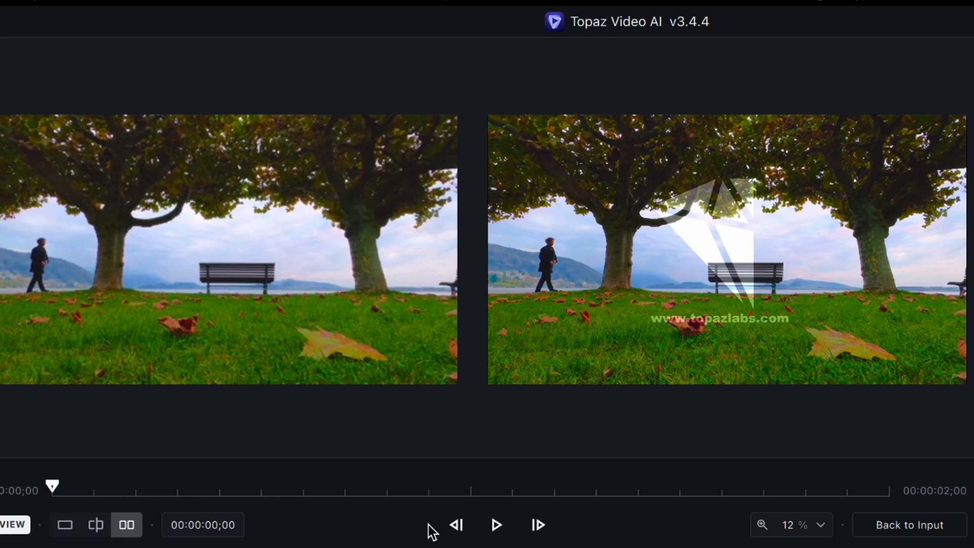
{"action": "left_click", "coordinate": [496, 525]}
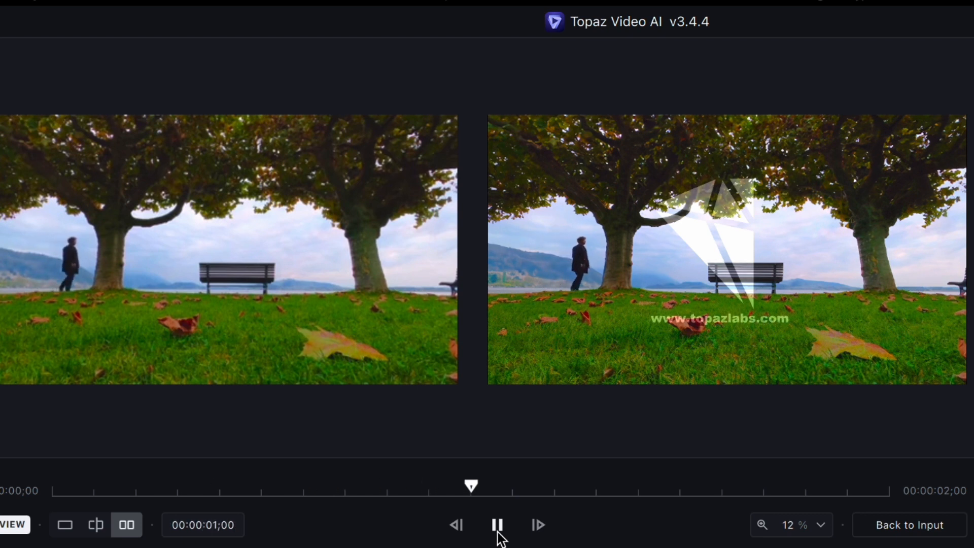
{"action": "left_click", "coordinate": [788, 527]}
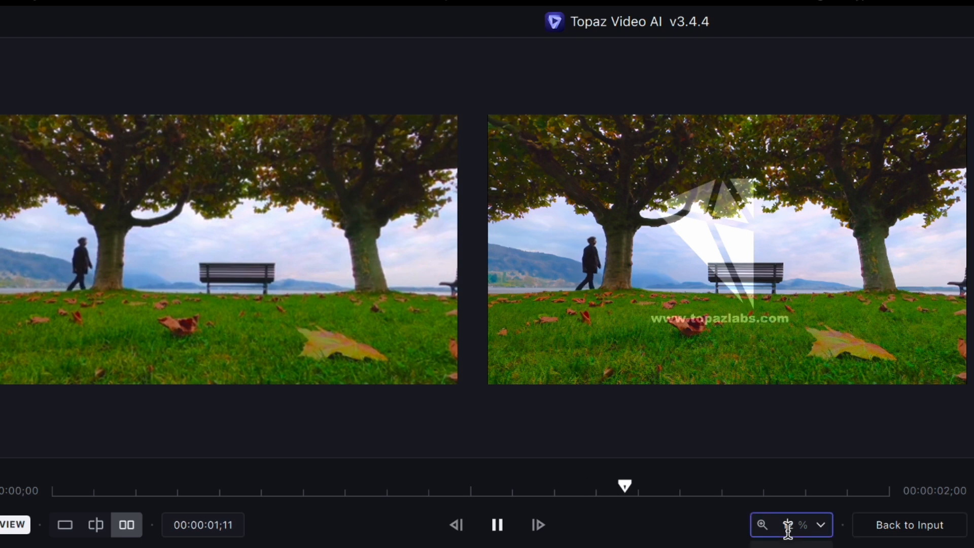
{"action": "left_click", "coordinate": [788, 546]}
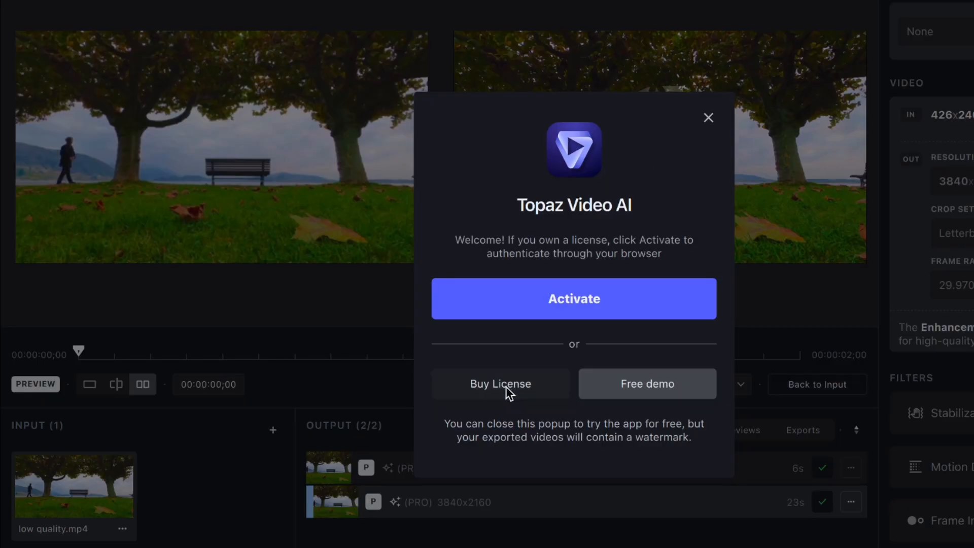
View the option to buy a license and dismiss the activation dialog
{"action": "left_click", "coordinate": [503, 384]}
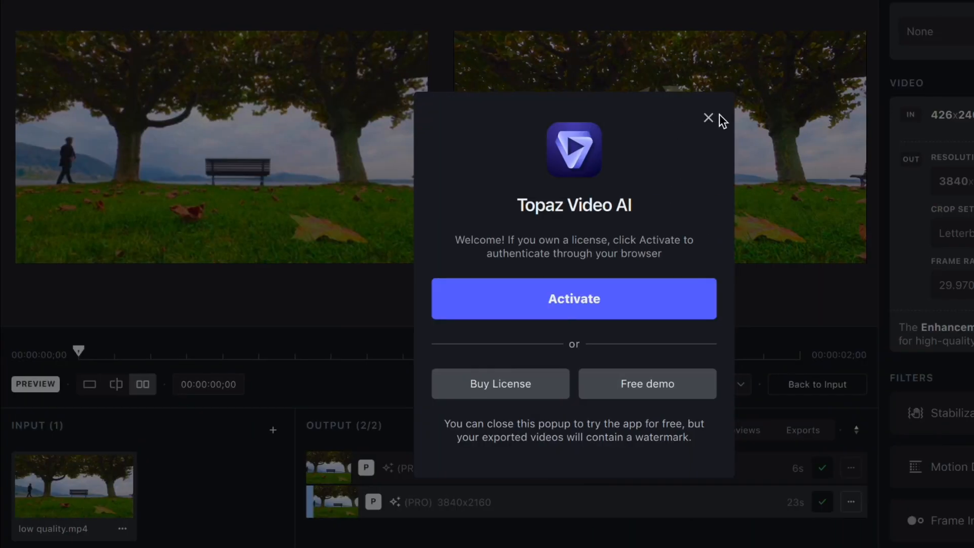
{"action": "left_click", "coordinate": [709, 118]}
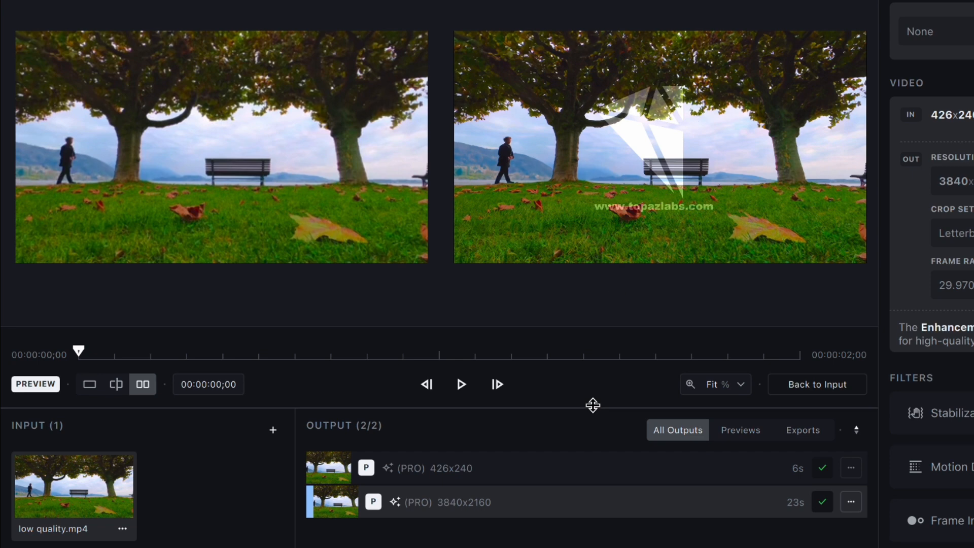
Compare the 426x240 preview output with the 3840x2160 one and open the preview's zoom options
{"action": "left_click", "coordinate": [372, 469]}
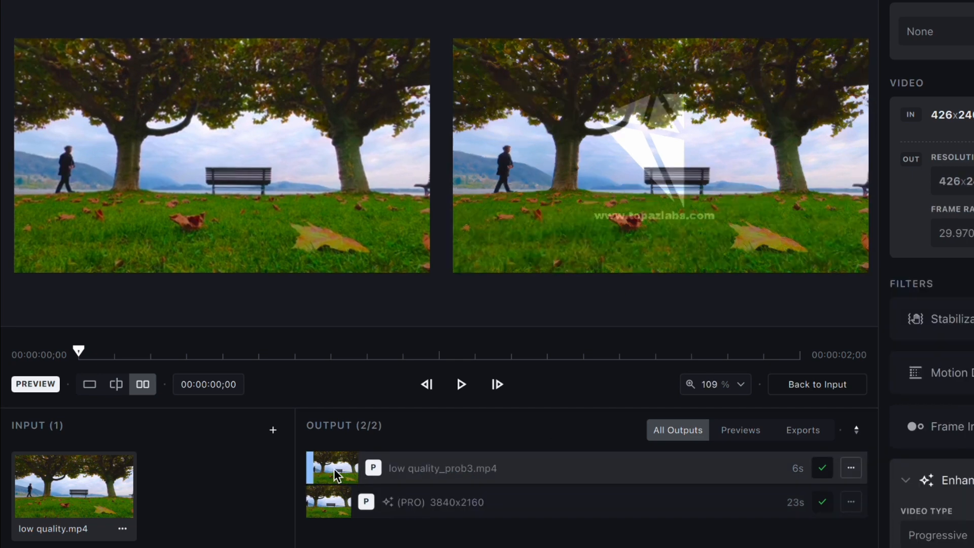
{"action": "left_click", "coordinate": [386, 505]}
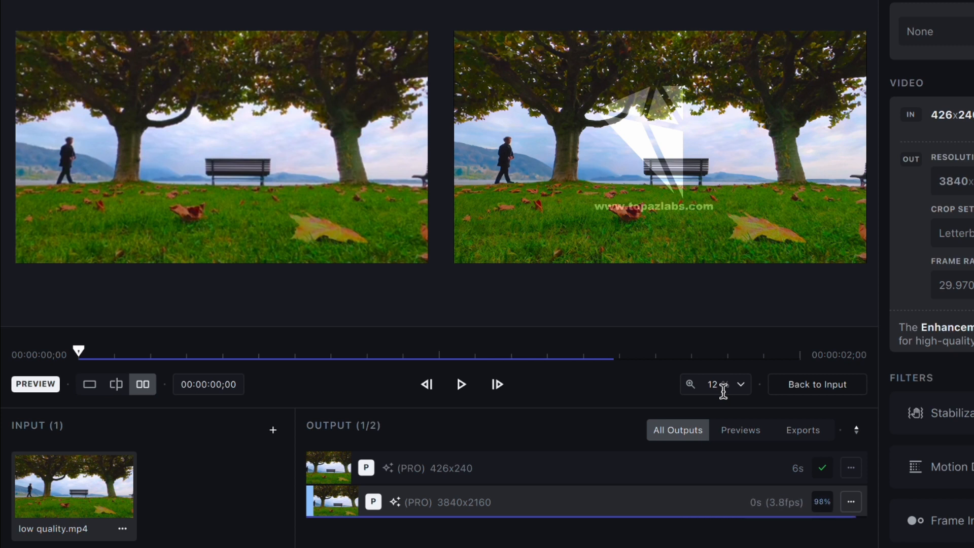
{"action": "left_click", "coordinate": [726, 382]}
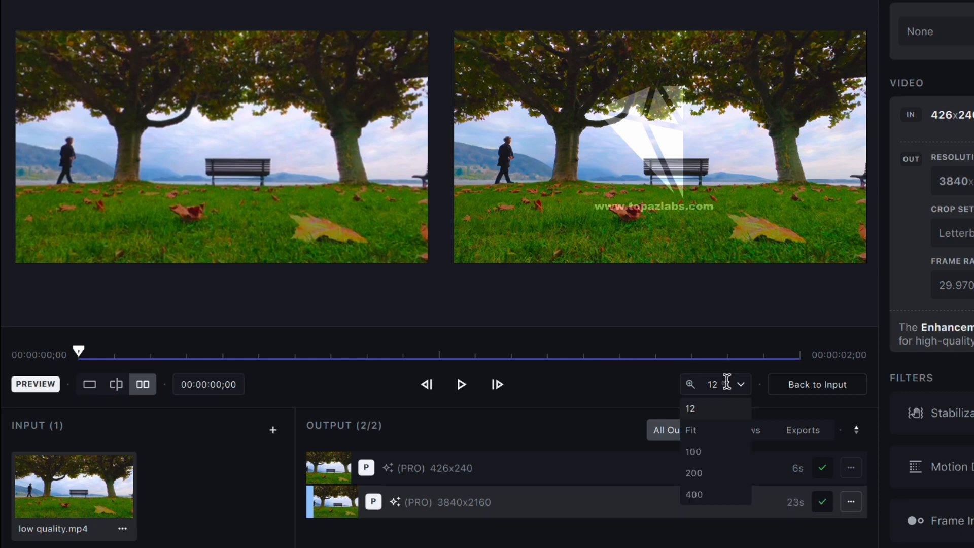